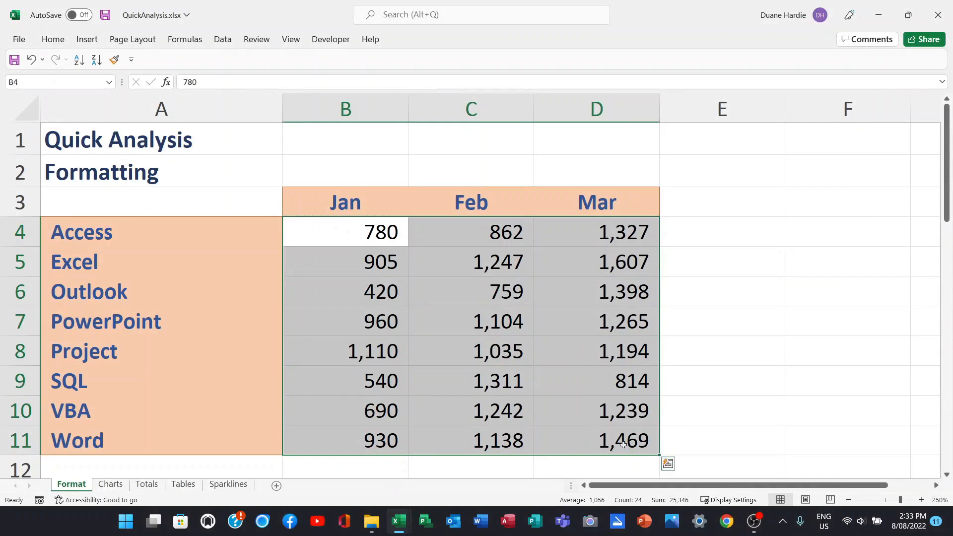
# Highlight values greater than 1200 in B4:D11 with Green Fill with Dark Green Text using Quick Analysis.
pyautogui.click(669, 465)
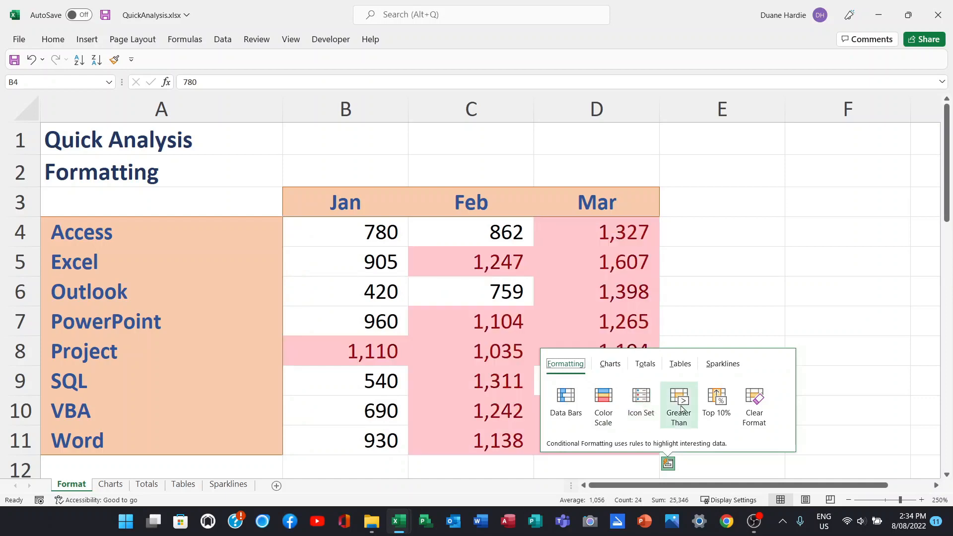
pyautogui.click(680, 407)
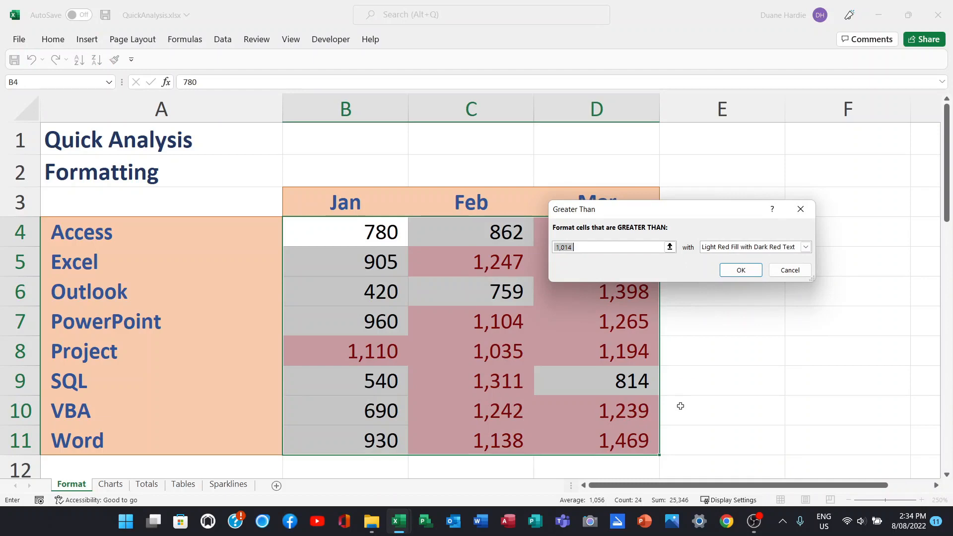
pyautogui.write('1200')
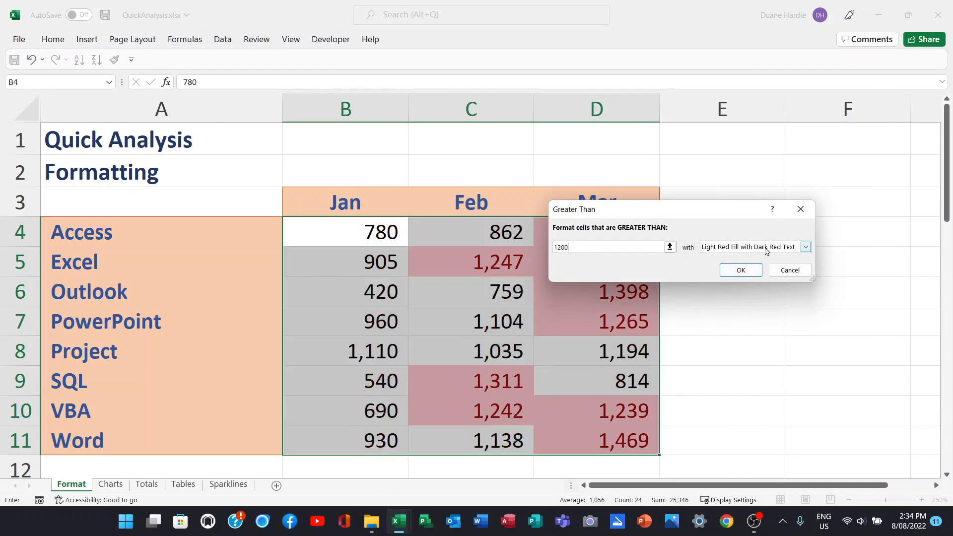
pyautogui.click(806, 247)
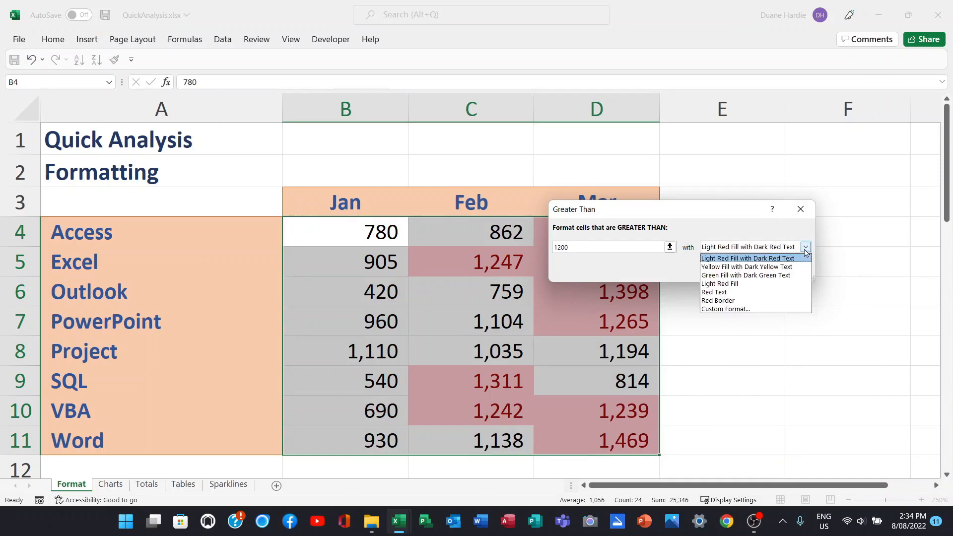
pyautogui.click(776, 277)
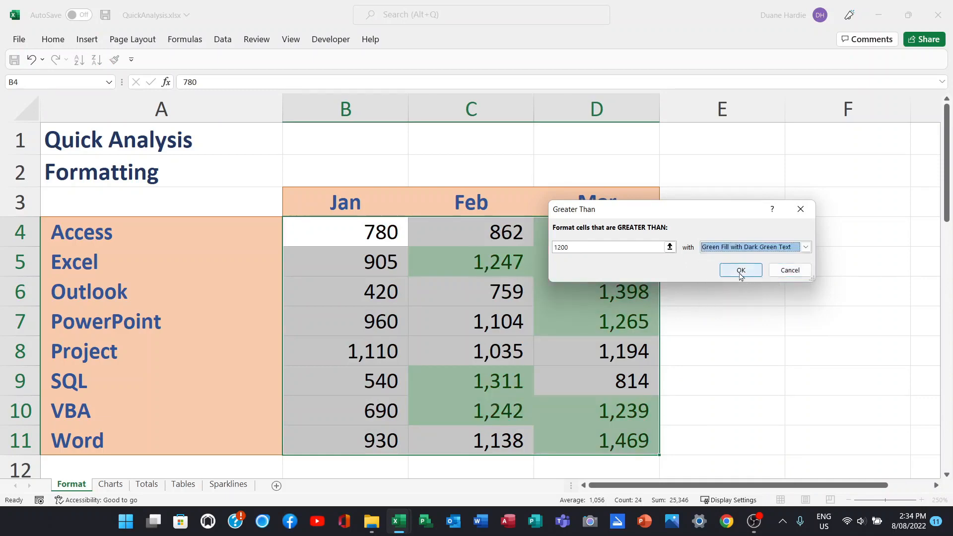
pyautogui.click(739, 271)
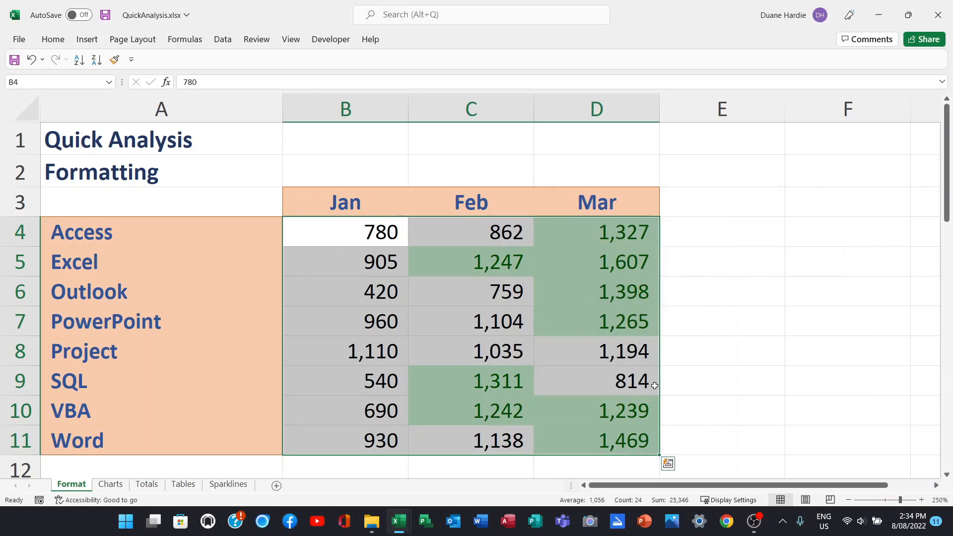
# Add a Top 10% conditional format to the same range using Quick Analysis, then deselect it.
pyautogui.click(669, 465)
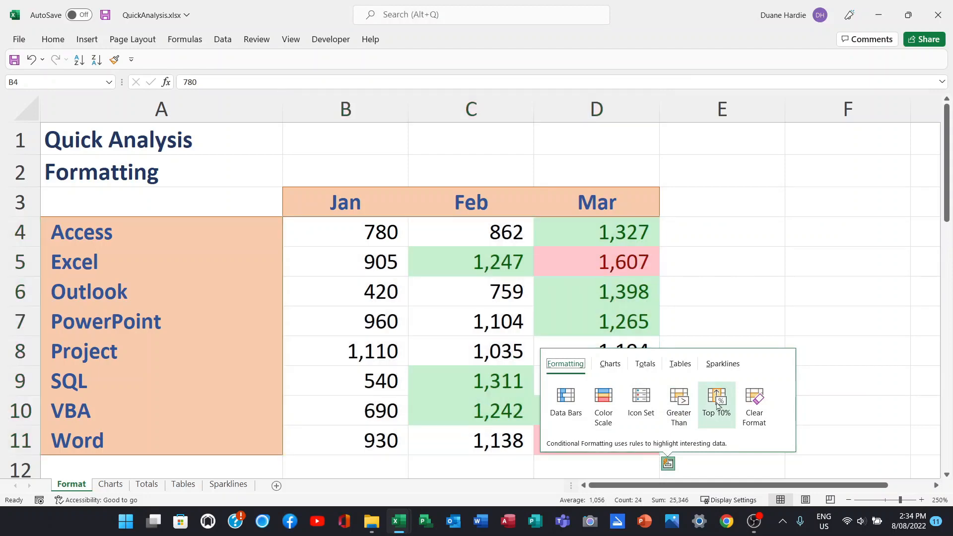
pyautogui.click(716, 404)
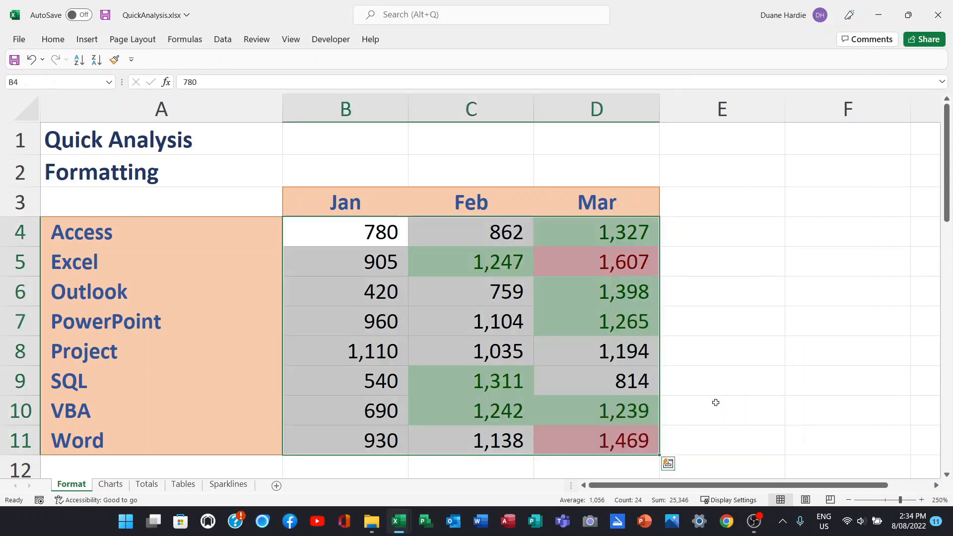
pyautogui.click(355, 230)
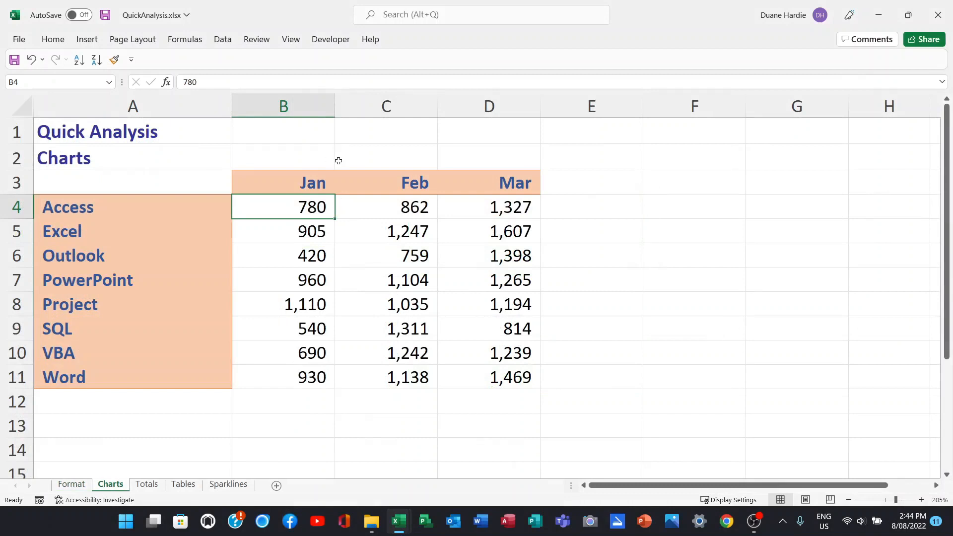
# Insert a clustered column chart of B4:D11 through Quick Analysis's More Charts dialog.
pyautogui.moveTo(273, 206); pyautogui.dragTo(487, 383)
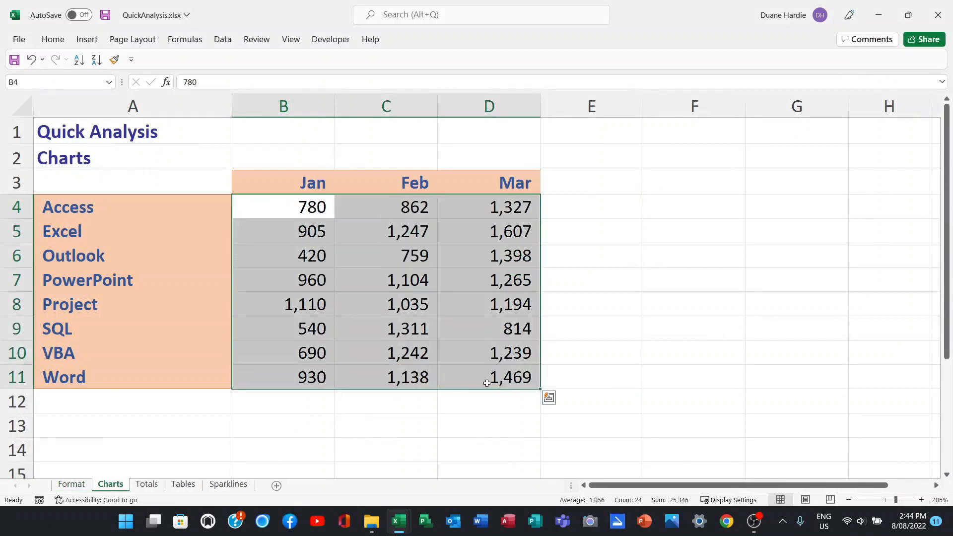
pyautogui.click(549, 398)
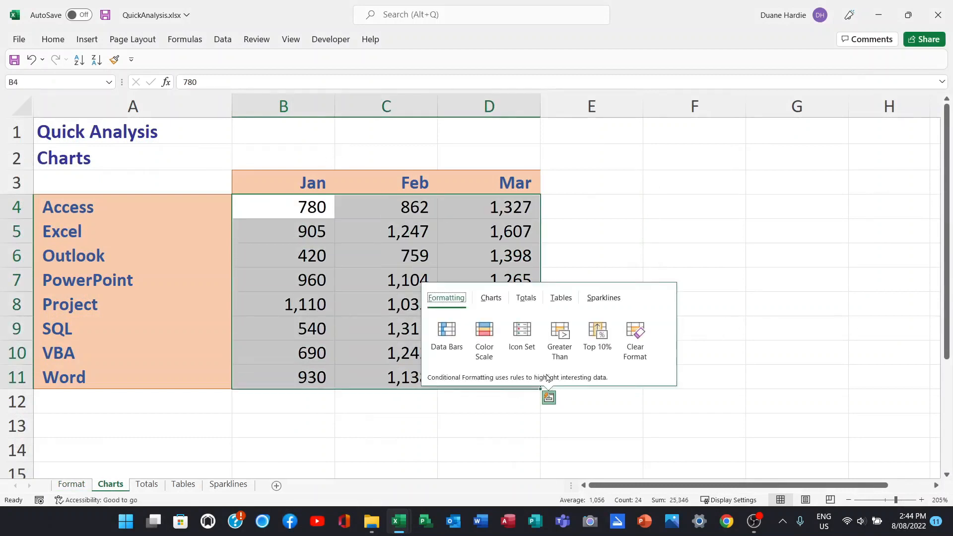
pyautogui.click(491, 298)
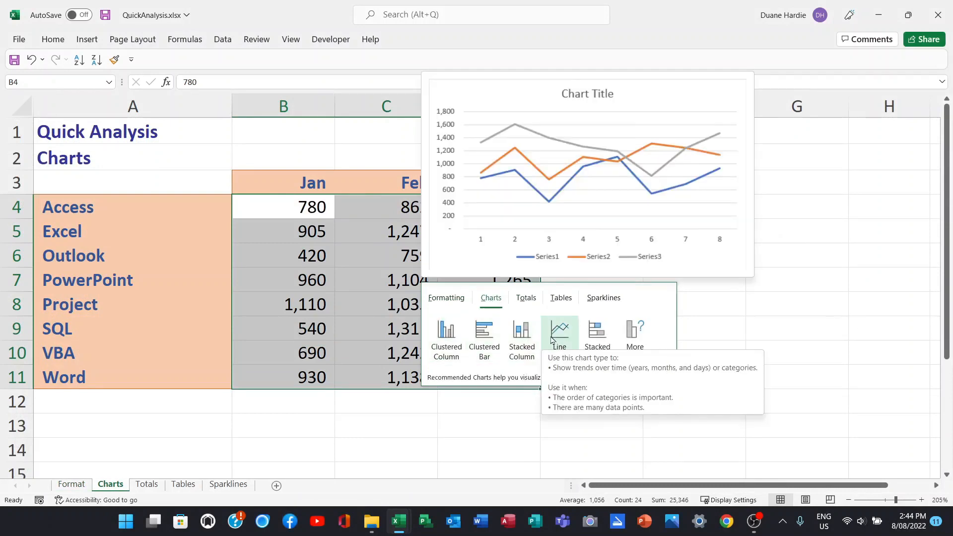
pyautogui.click(632, 333)
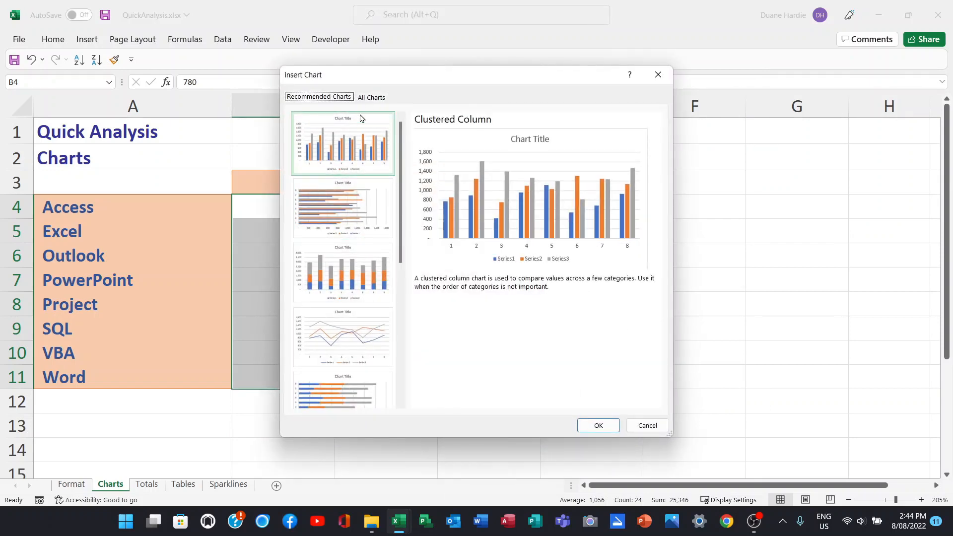
pyautogui.click(370, 99)
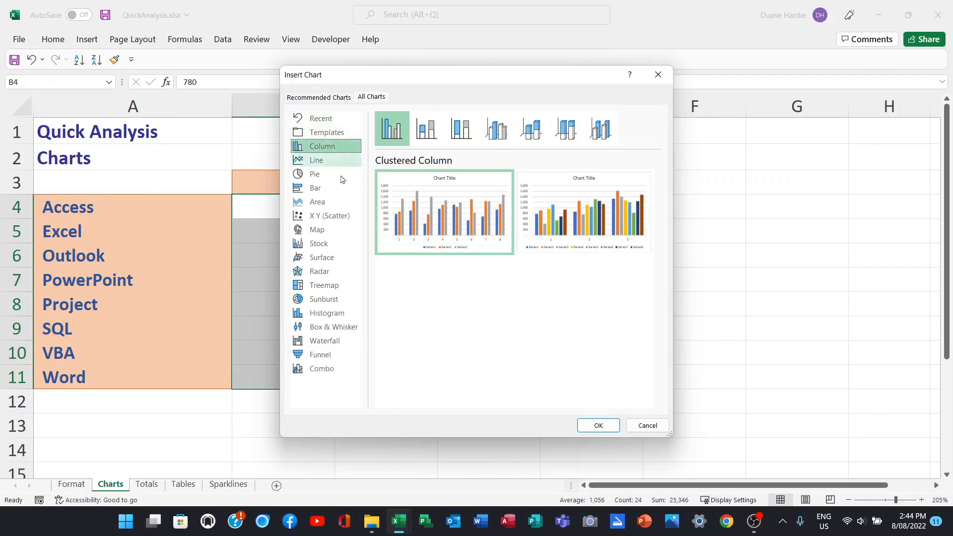
pyautogui.click(326, 99)
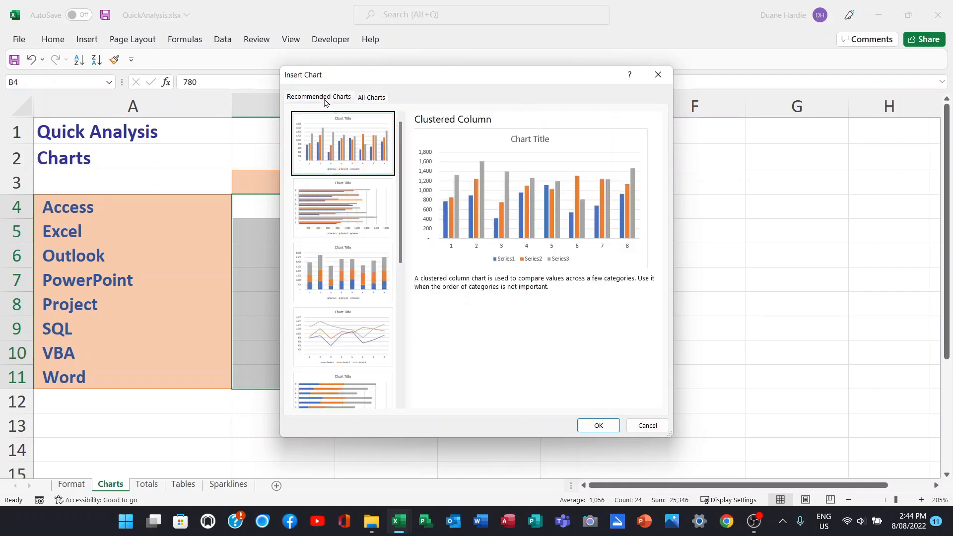
pyautogui.click(598, 425)
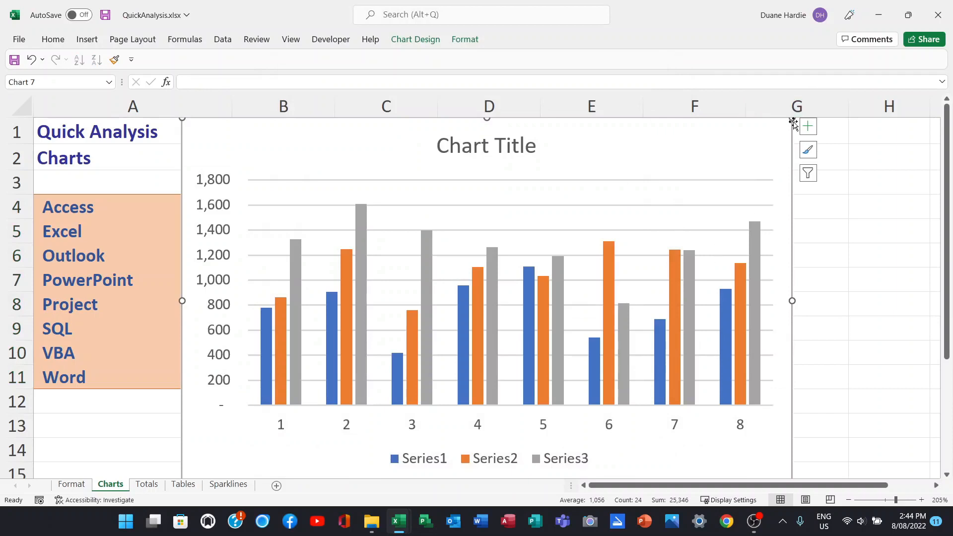
# Shrink the chart and move it beside the data, then review the chart design and format tools.
pyautogui.moveTo(793, 118); pyautogui.dragTo(575, 254)
pyautogui.moveTo(441, 298); pyautogui.dragTo(799, 215)
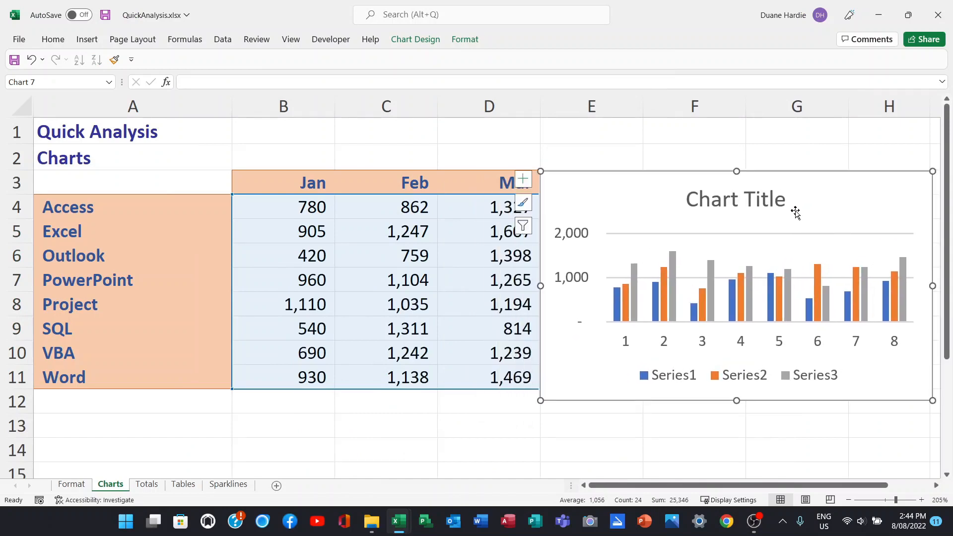
pyautogui.click(422, 40)
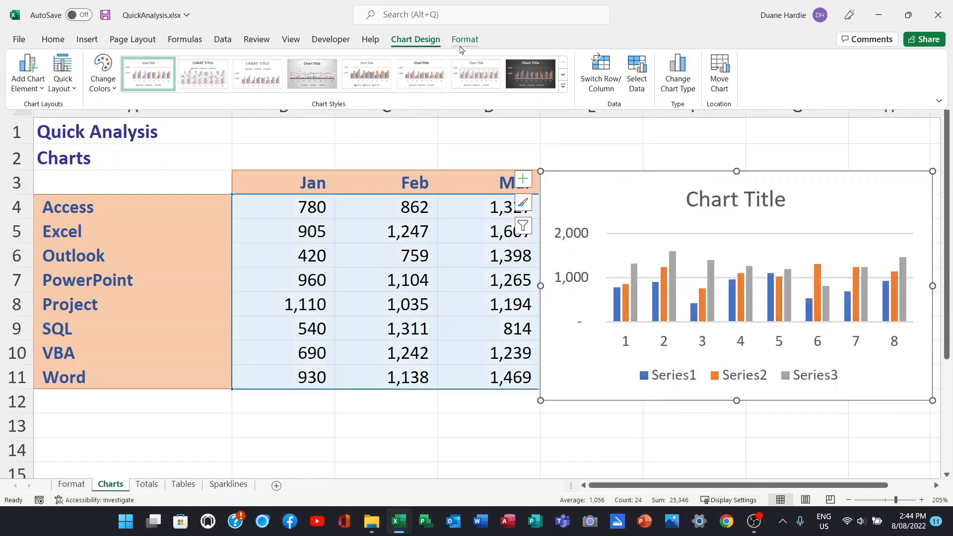
pyautogui.click(465, 39)
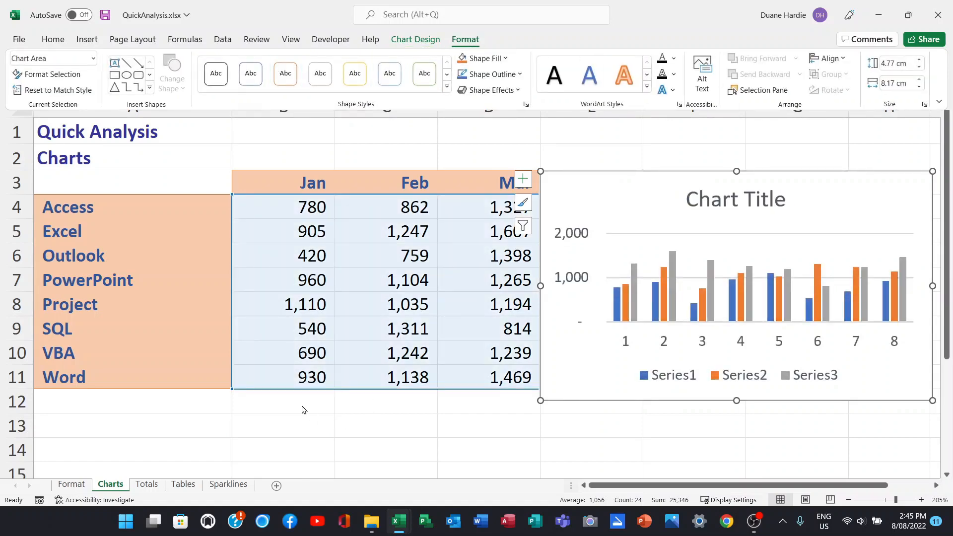
pyautogui.click(303, 401)
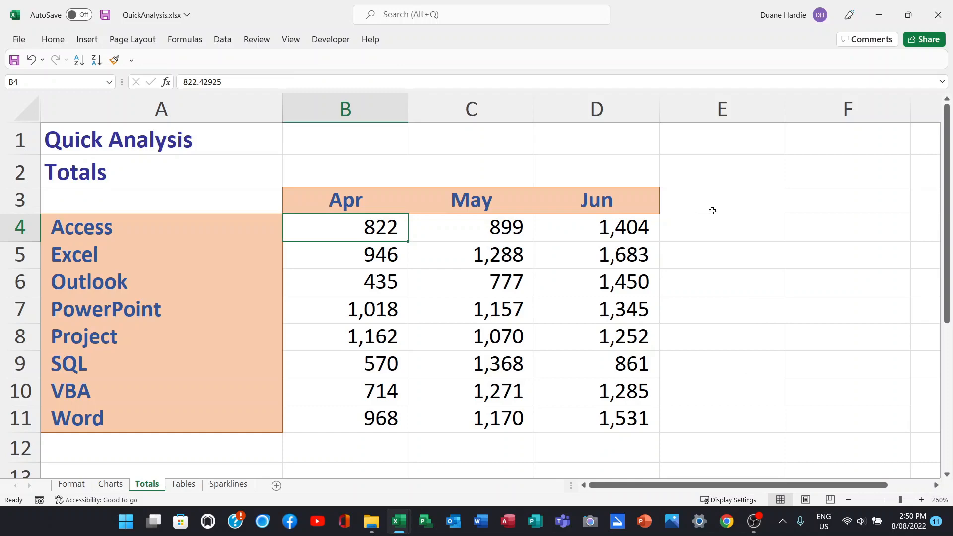
# Add column sums below B4:D11 on the Totals sheet using Quick Analysis Totals.
pyautogui.moveTo(326, 229)
pyautogui.mouseDown()
pyautogui.moveTo(466, 262)
pyautogui.moveTo(588, 364)
pyautogui.moveTo(592, 419)
pyautogui.mouseUp()
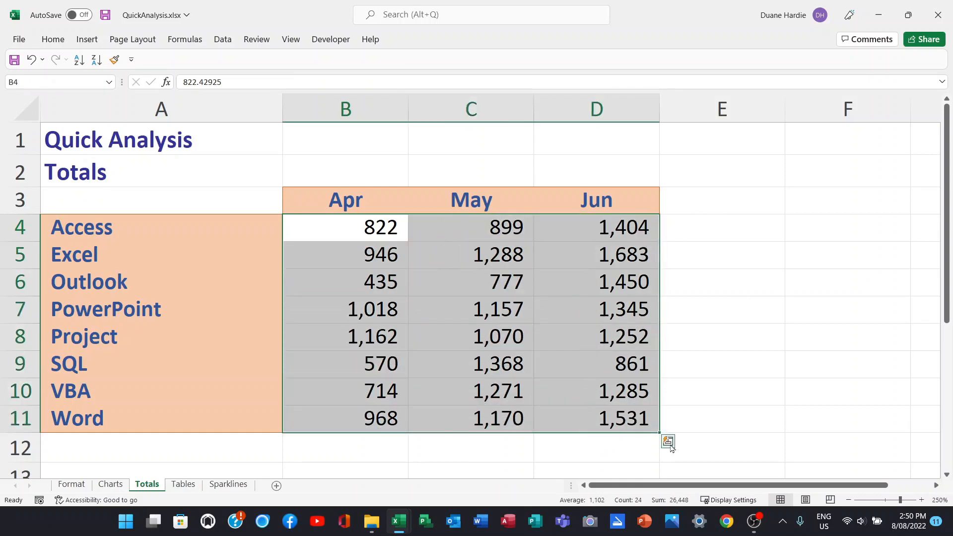
pyautogui.click(670, 444)
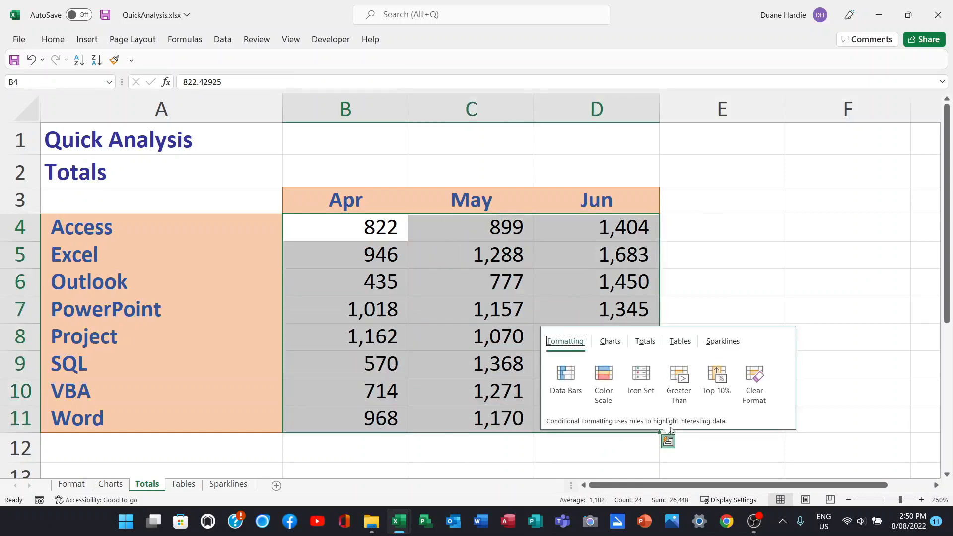
pyautogui.click(647, 344)
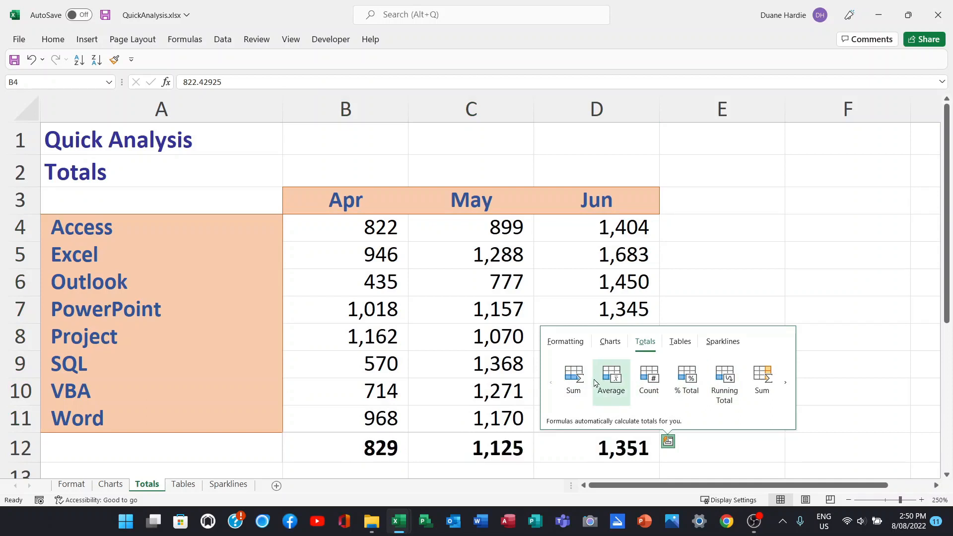
pyautogui.click(573, 379)
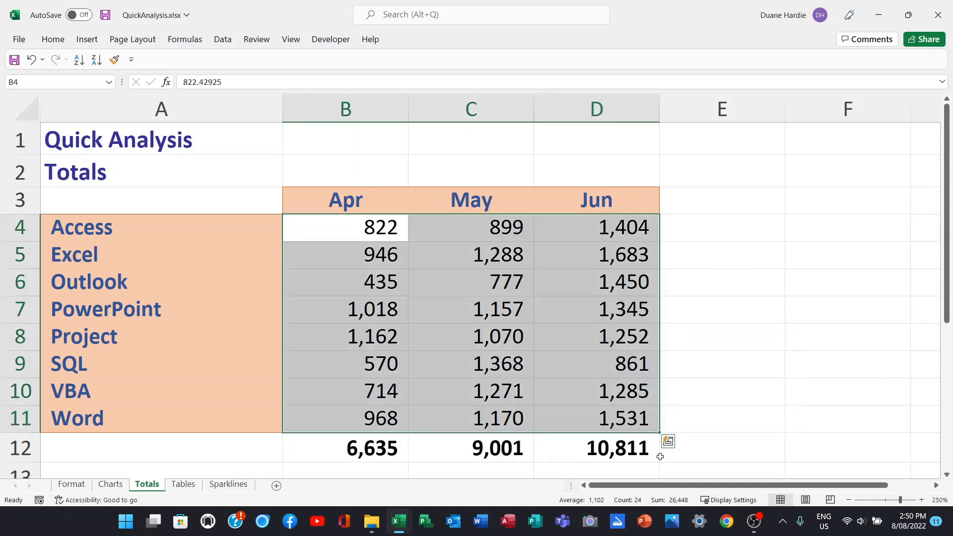
# Add row sums in column E for each product using the Quick Analysis Totals Sum option.
pyautogui.click(669, 442)
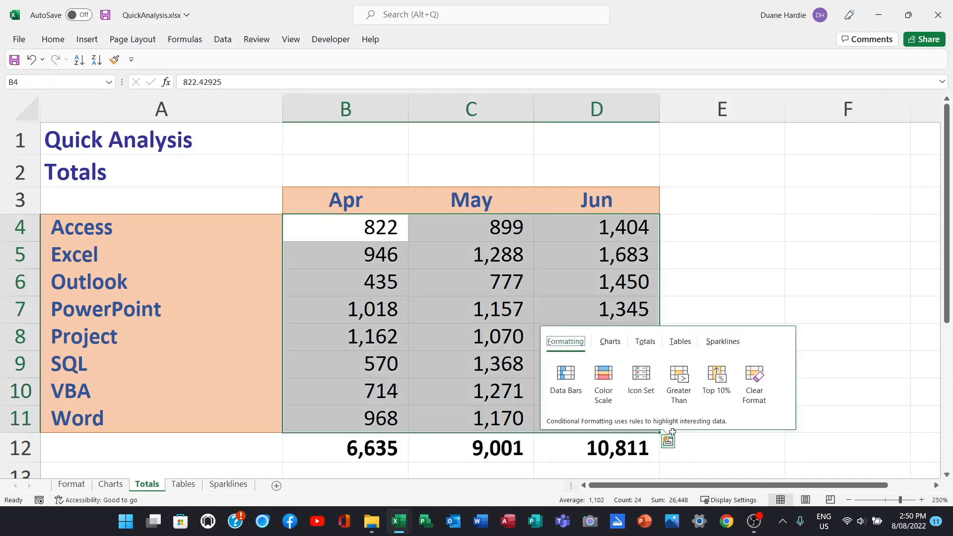
pyautogui.click(646, 342)
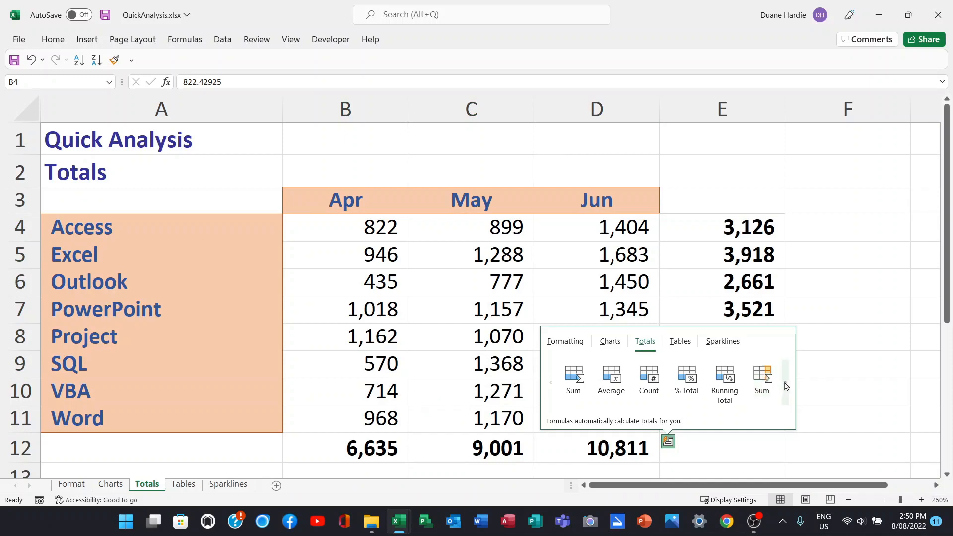
pyautogui.click(786, 386)
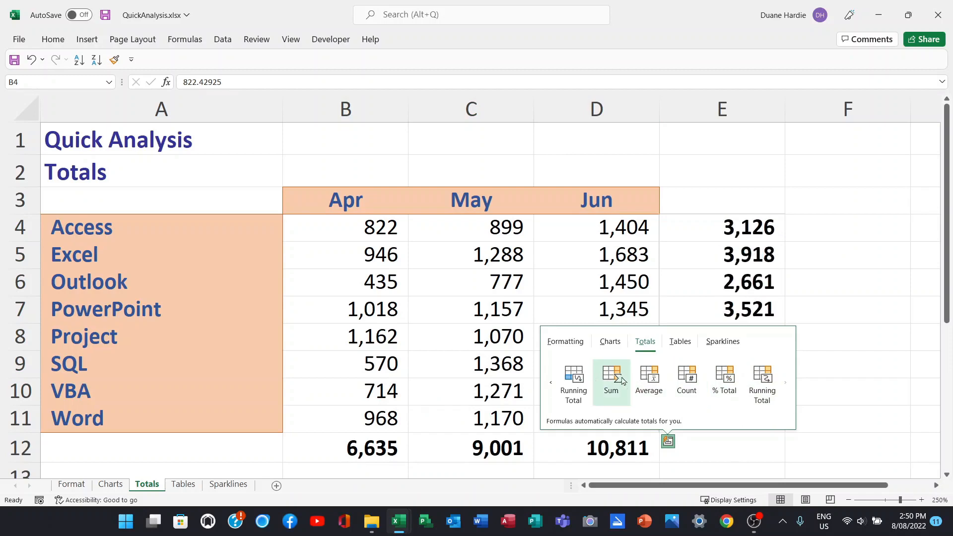
pyautogui.click(622, 380)
pyautogui.click(354, 233)
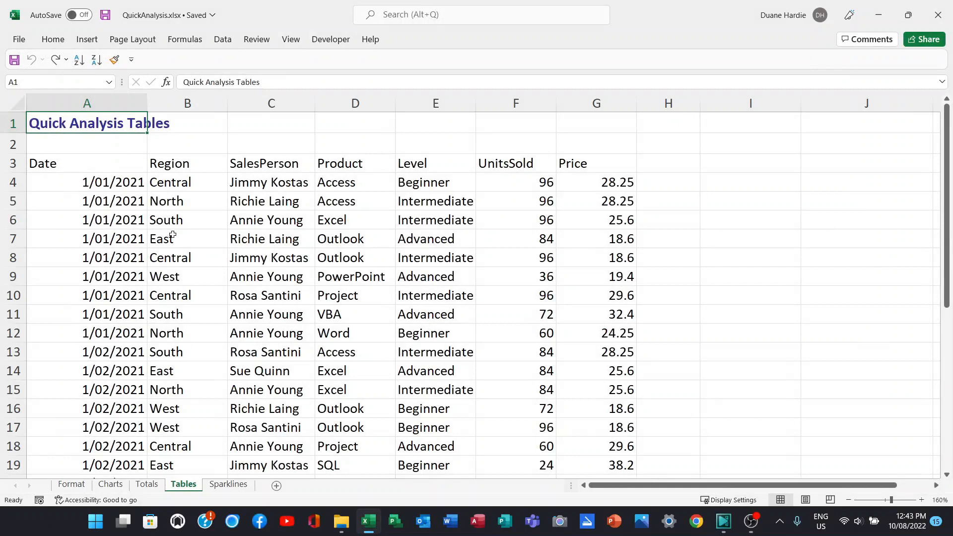
# Convert the whole sales data range on the Tables sheet into a table using Quick Analysis.
pyautogui.click(192, 215)
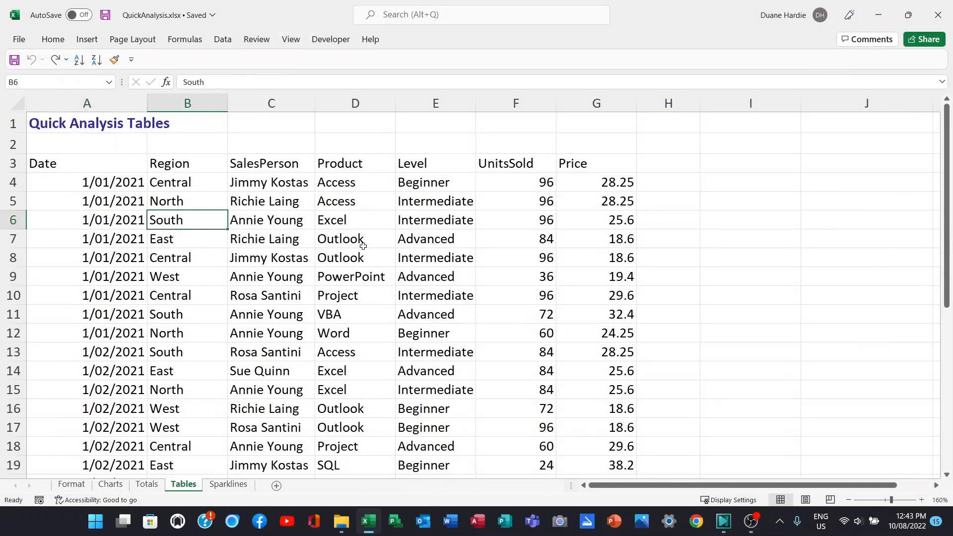
pyautogui.hotkey('ctrl', 'a')
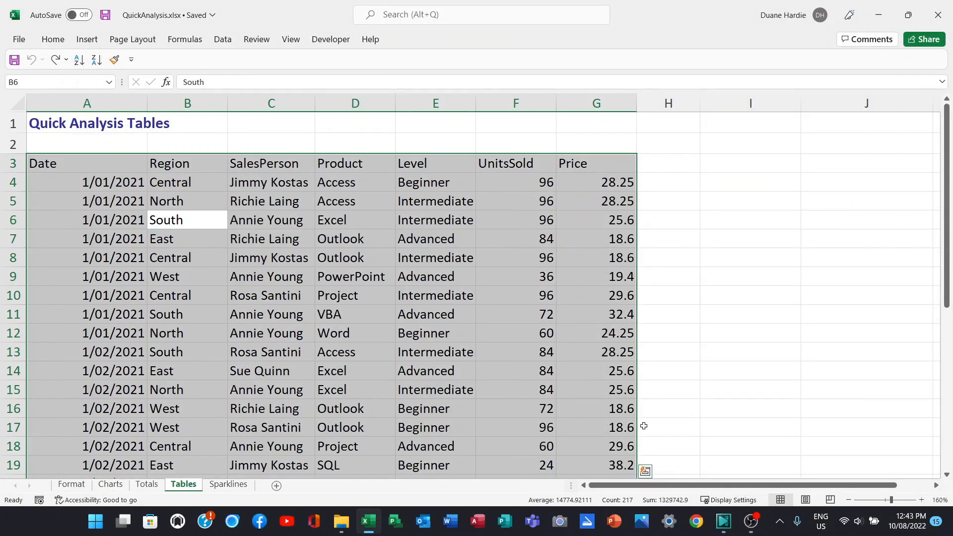
pyautogui.click(645, 473)
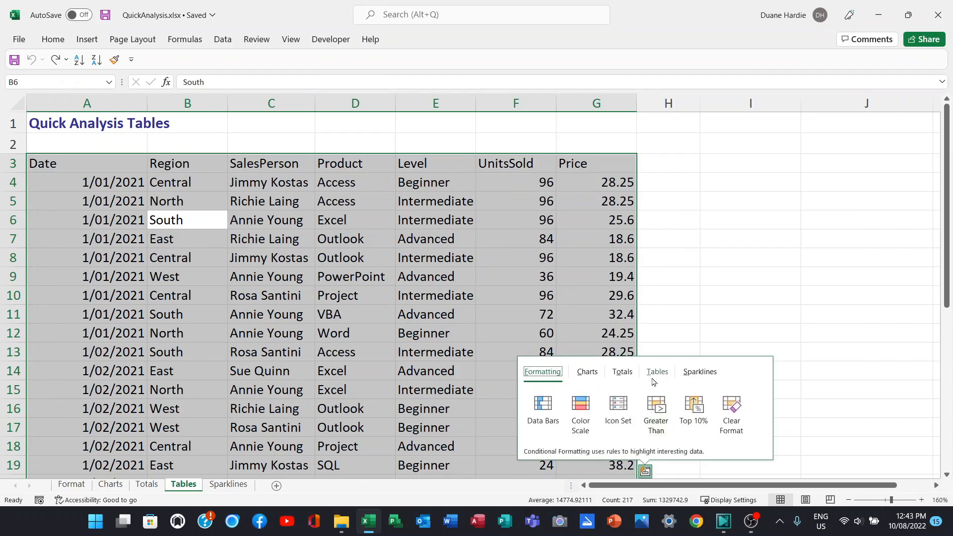
pyautogui.click(657, 373)
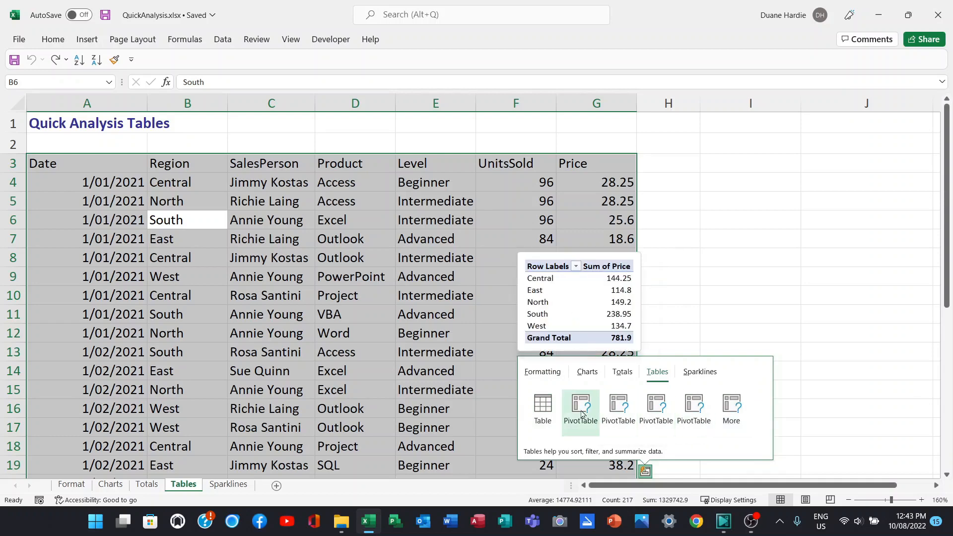
pyautogui.click(543, 408)
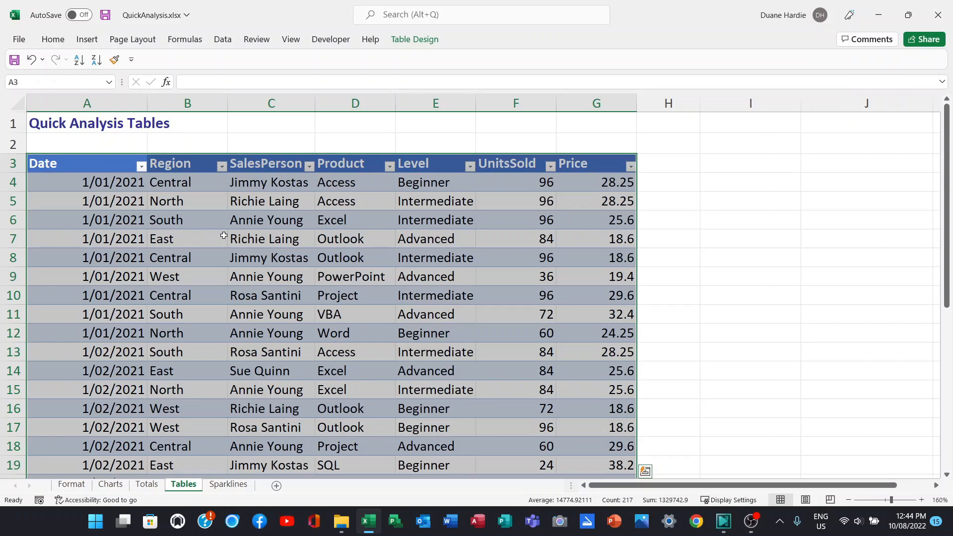
# Enter a formula in H4 beside the table that multiplies the row's UnitsSold by its Price.
pyautogui.click(661, 187)
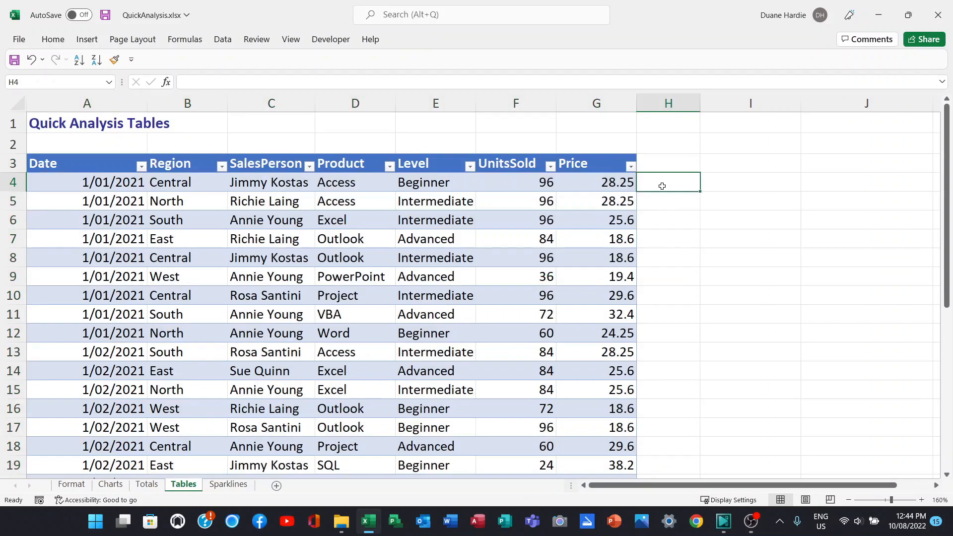
pyautogui.write('=')
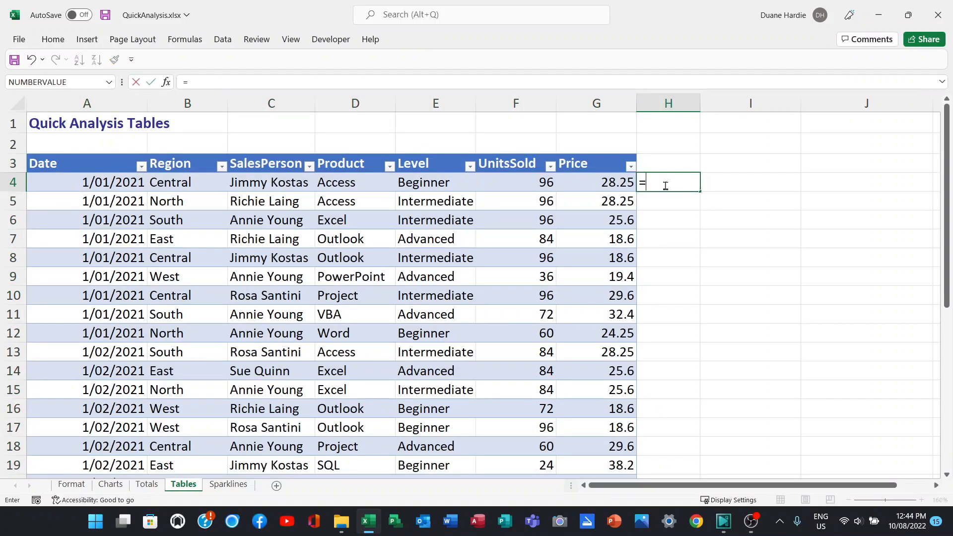
pyautogui.click(514, 182)
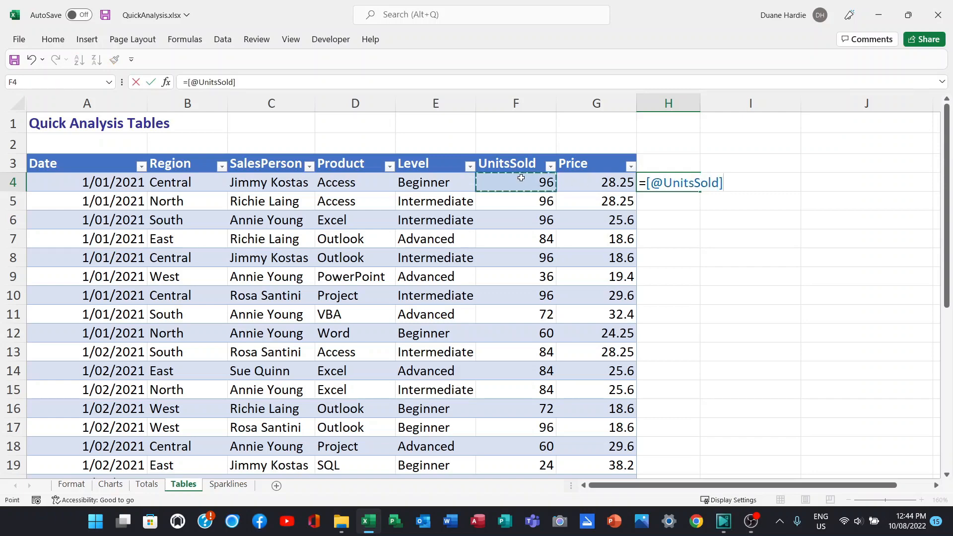
pyautogui.write('*')
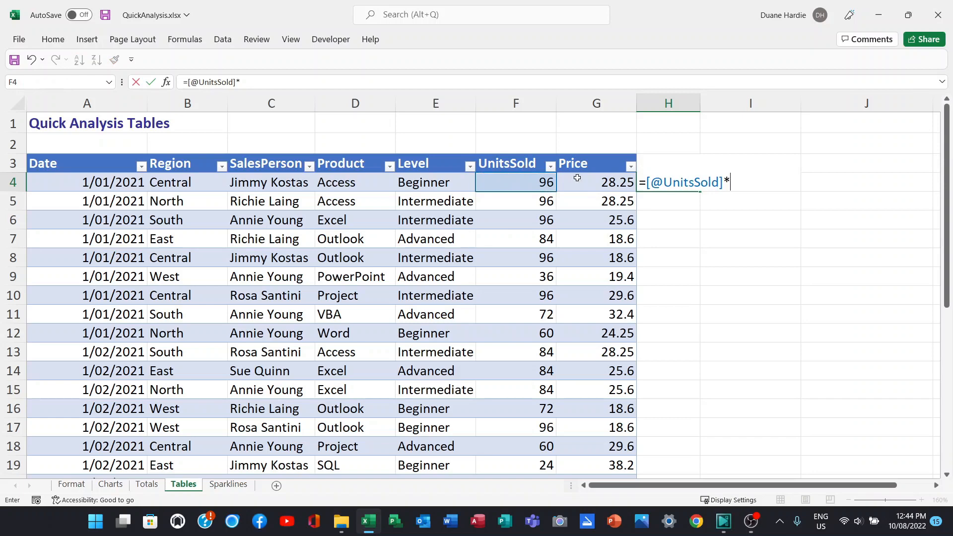
pyautogui.click(604, 185)
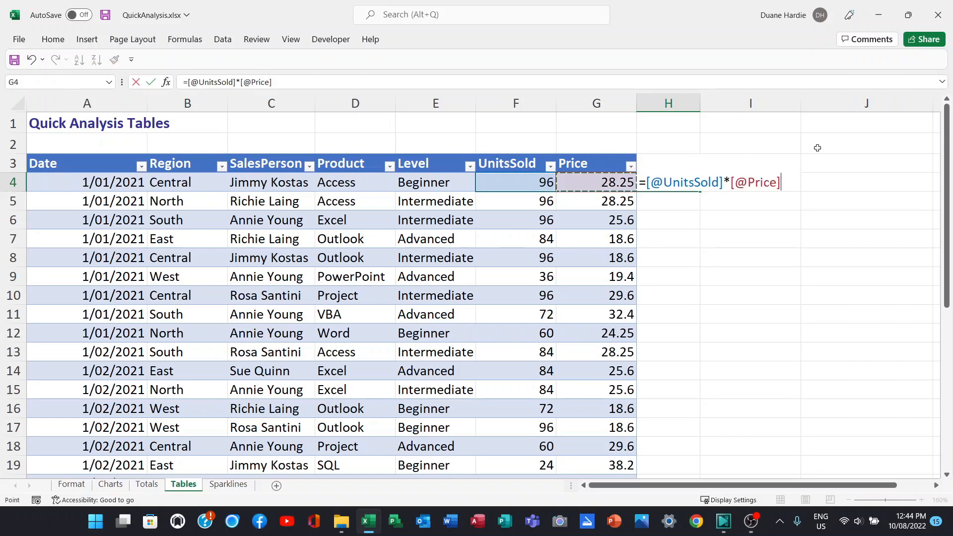
pyautogui.press('Return')
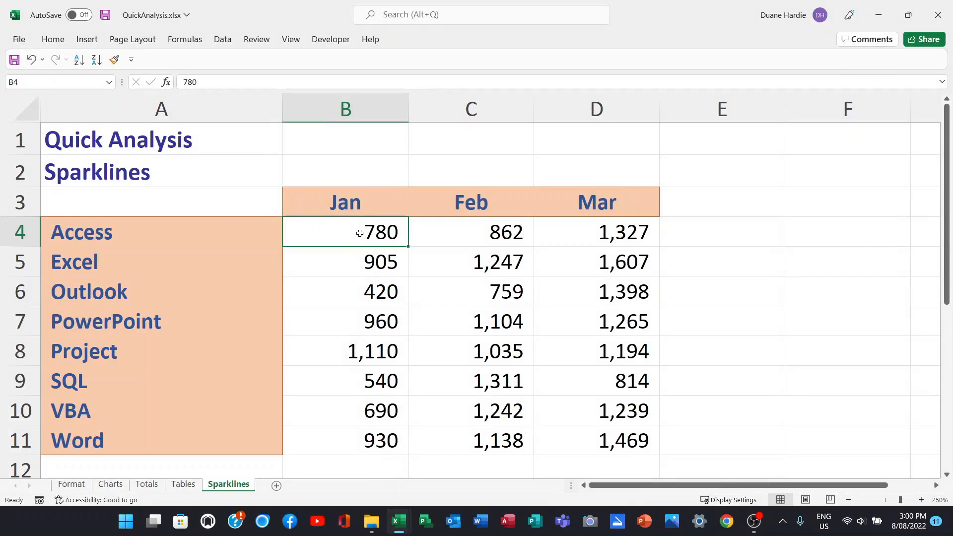
# Add column sparklines for B4:D11 on the Sparklines sheet using the Quick Analysis Sparklines option.
pyautogui.moveTo(360, 234); pyautogui.dragTo(586, 447)
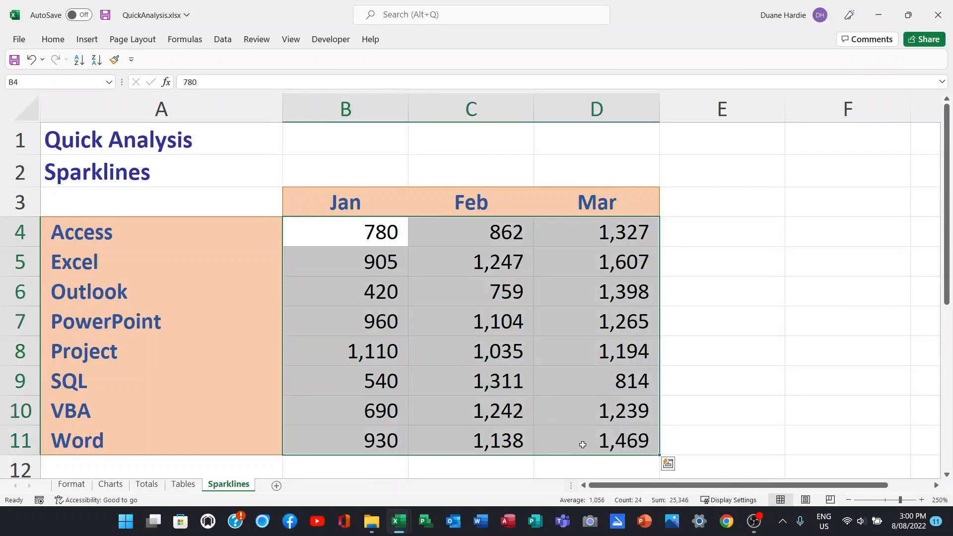
pyautogui.click(669, 464)
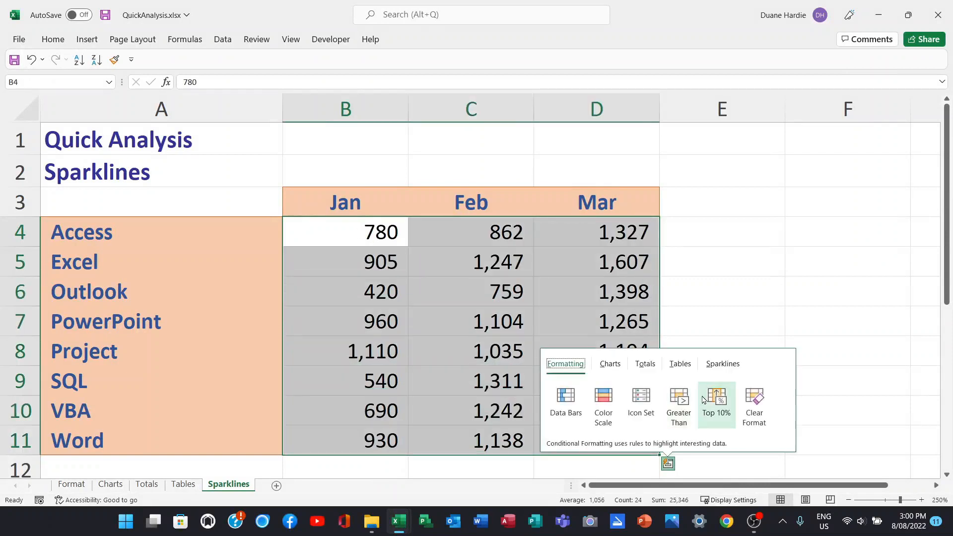
pyautogui.click(732, 368)
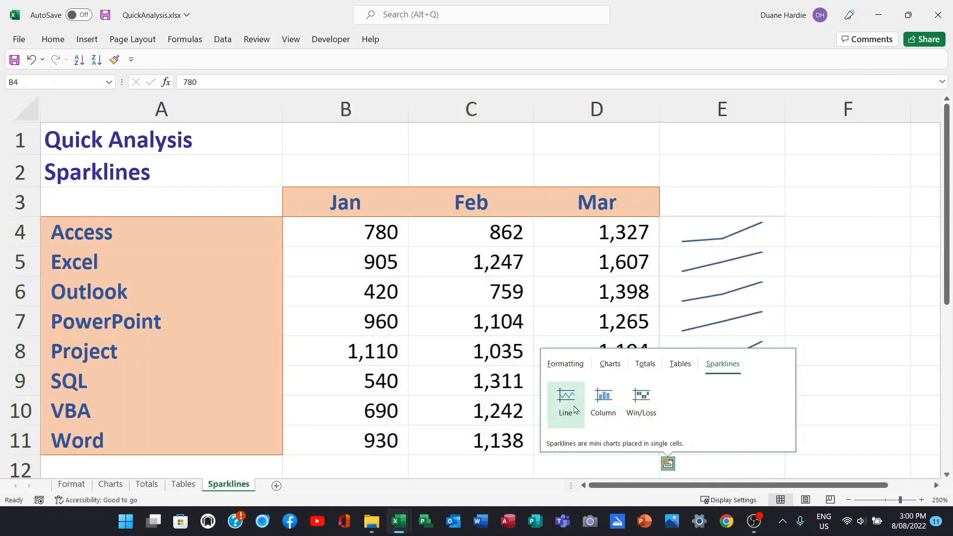
pyautogui.click(604, 400)
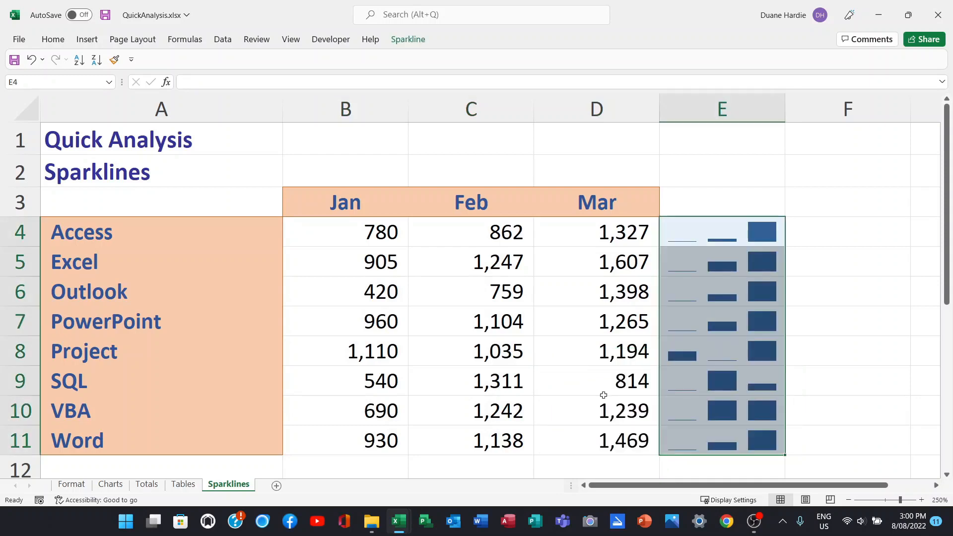
pyautogui.click(742, 196)
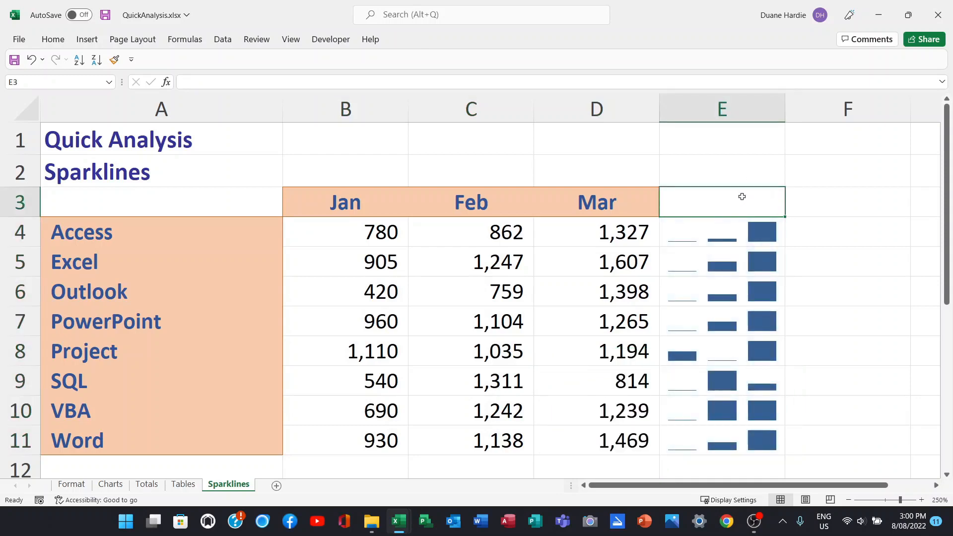